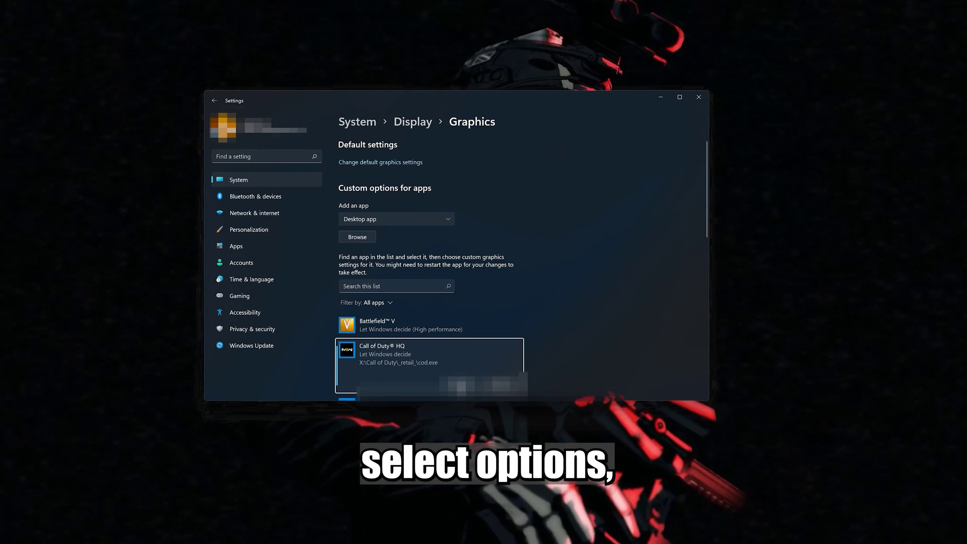
Set the graphics preference of Call of Duty HQ to High performance, save it, and remove the app's custom entry.
left_click(458, 385)
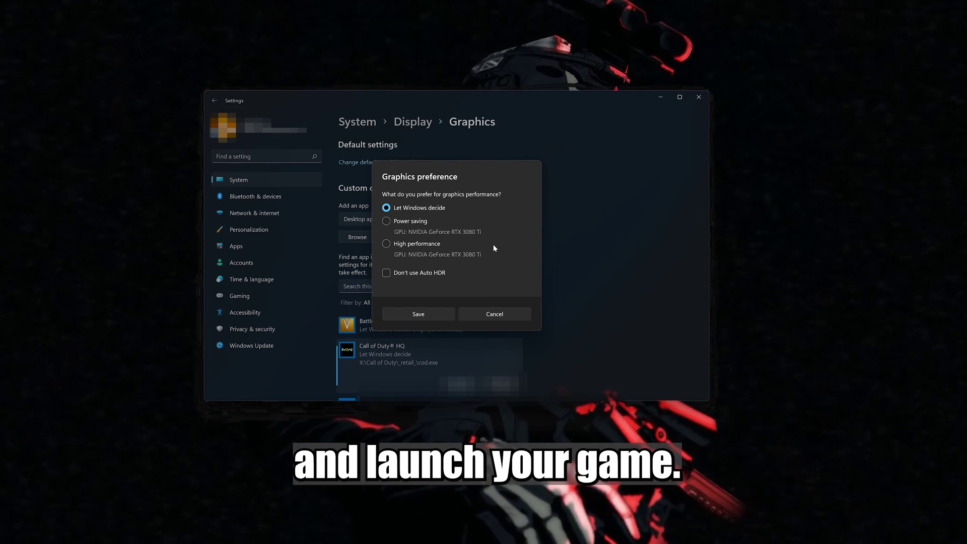
left_click(413, 245)
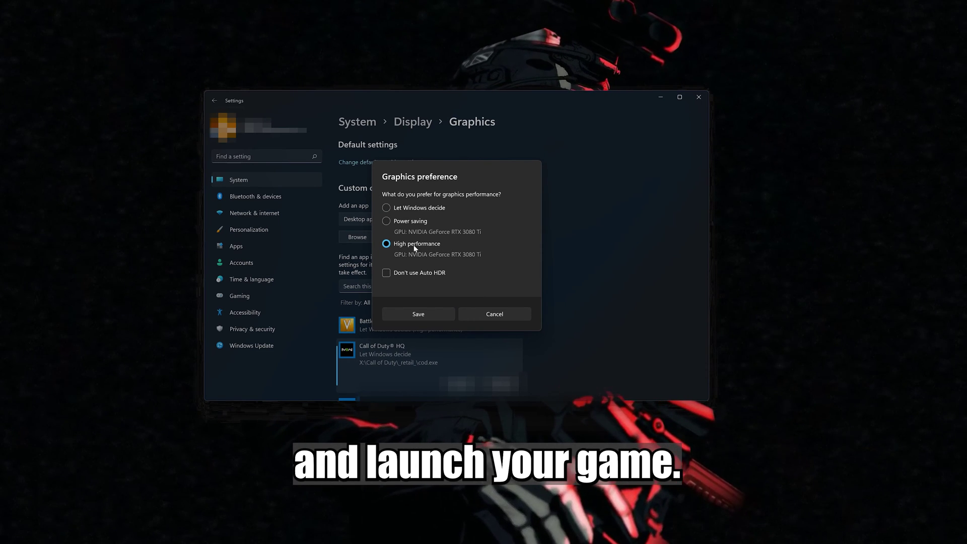
left_click(428, 313)
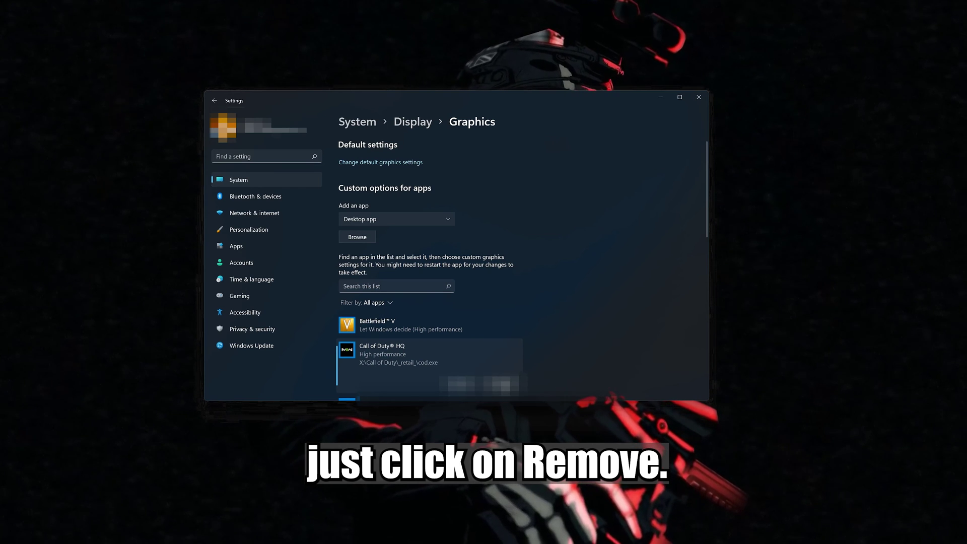
left_click(501, 386)
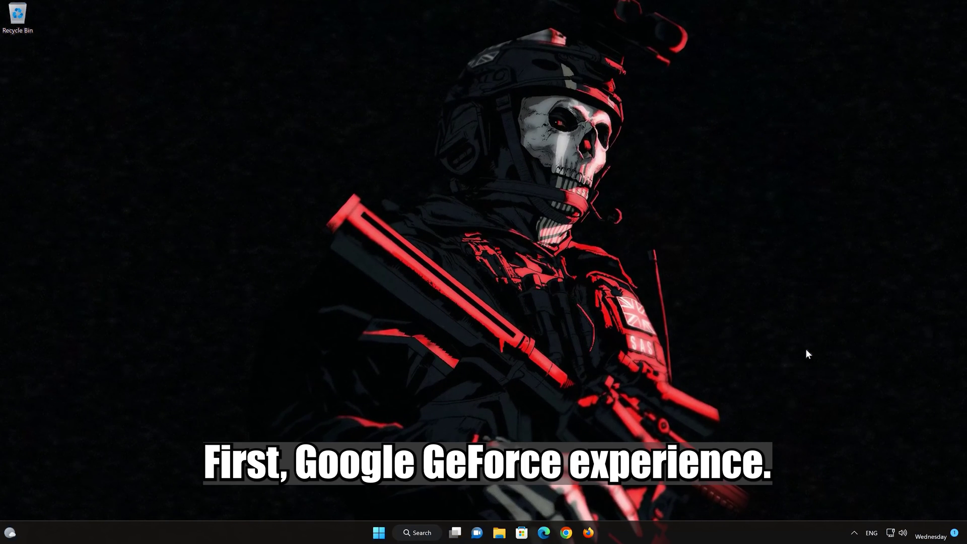
Open Firefox, move its window into view, and search the web for "geforce experience".
left_click(589, 533)
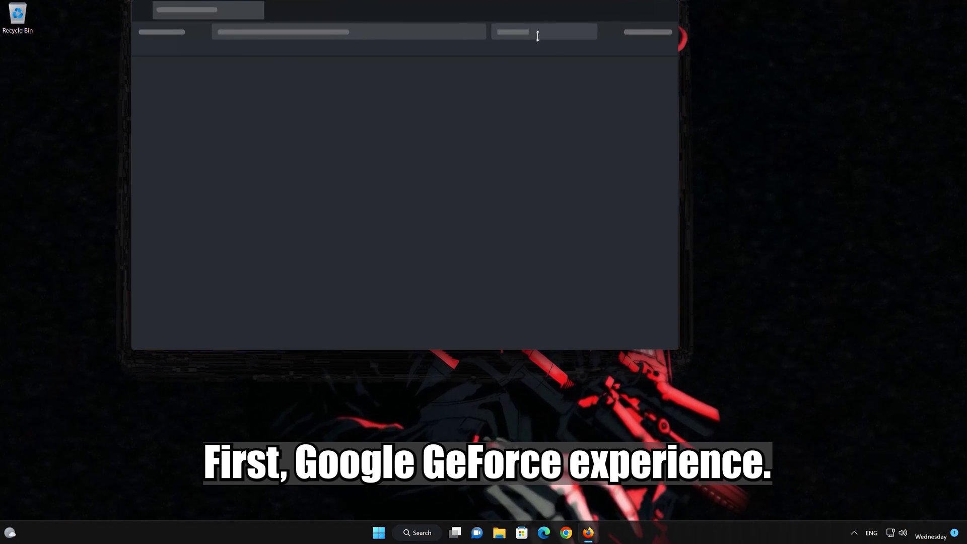
left_click_drag(540, 11, 630, 80)
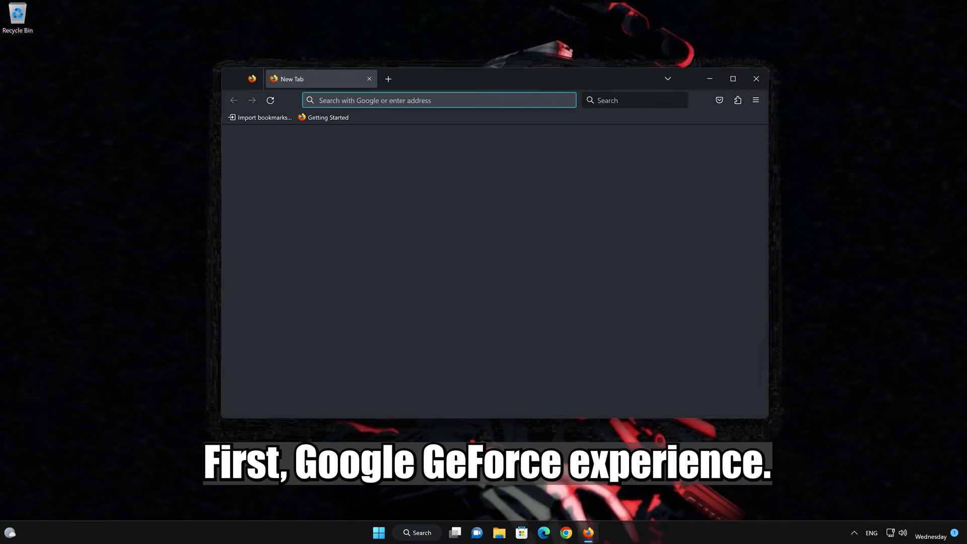
left_click(635, 100)
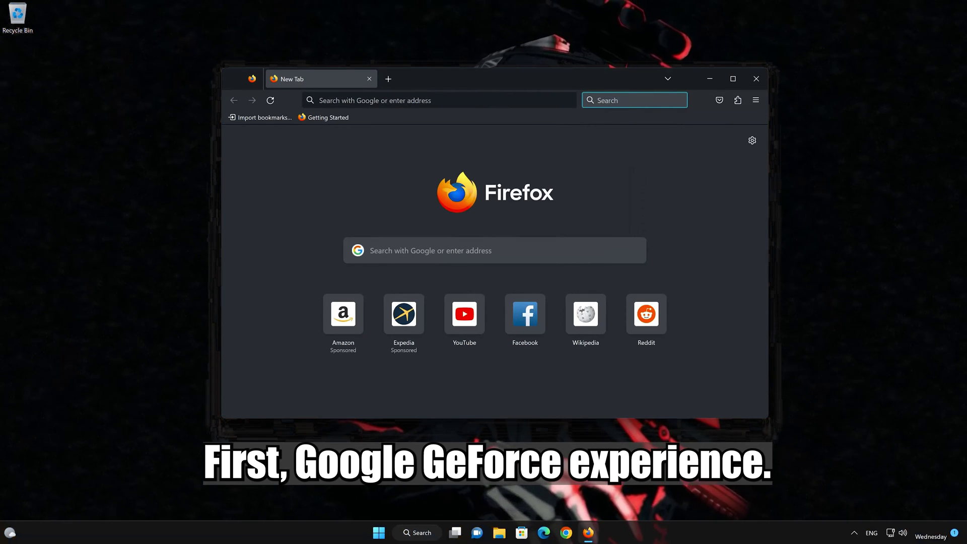
type("geforce ")
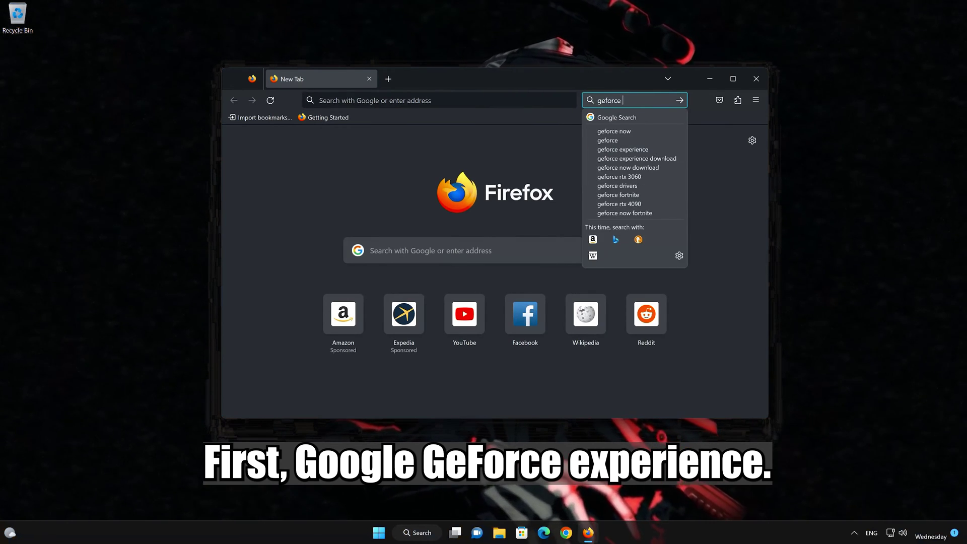
type("experience")
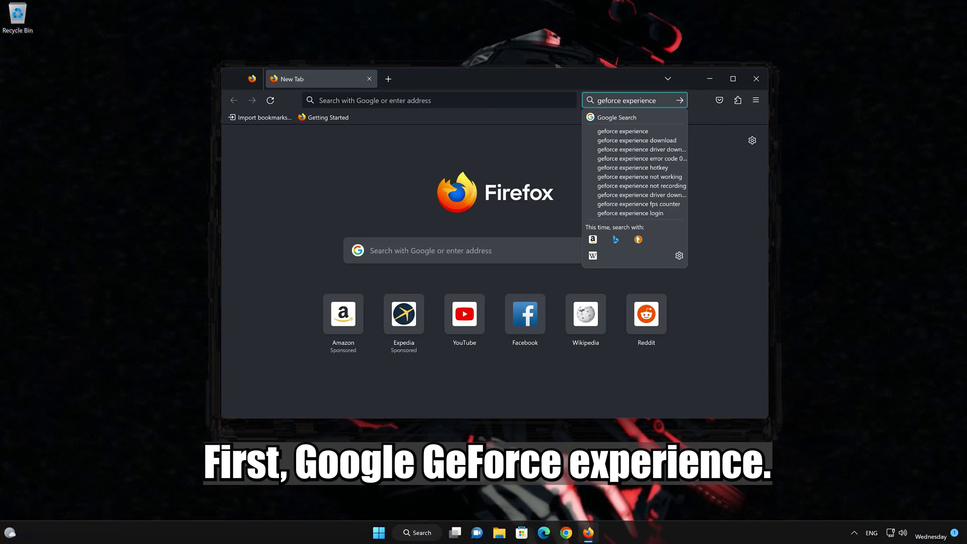
key("Return")
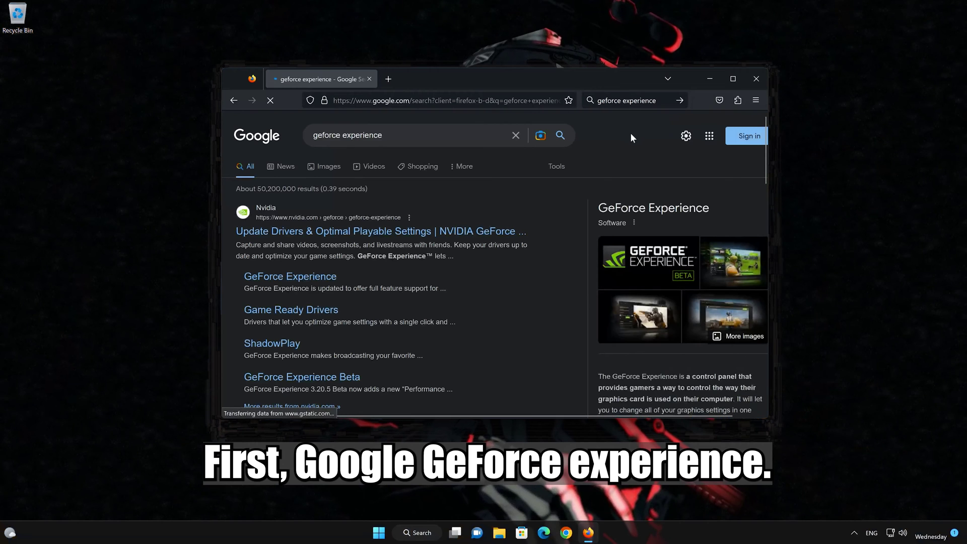
Open NVIDIA's GeForce Experience page from the search results, accept the cookies, and download the installer.
scroll(602, 152, "down", 1)
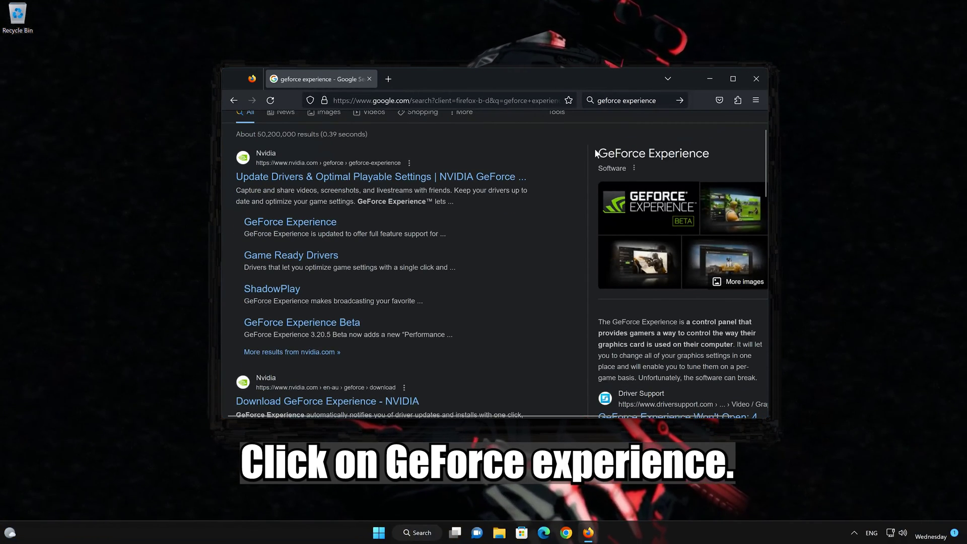
left_click(369, 178)
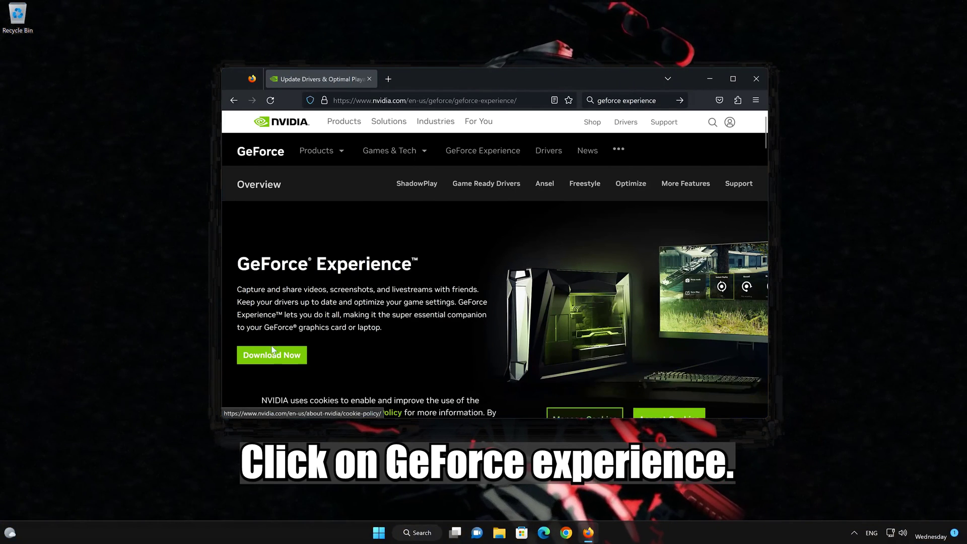
left_click(648, 381)
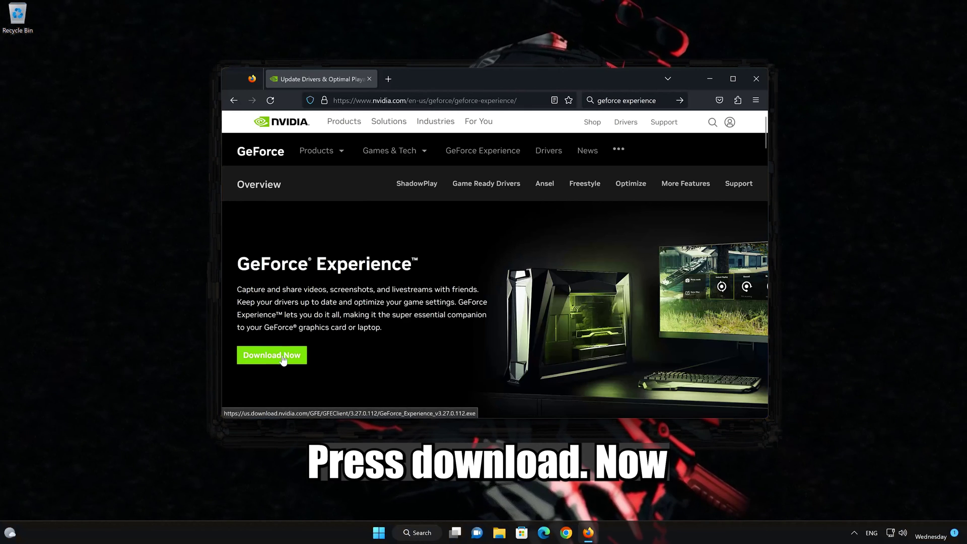
left_click(285, 357)
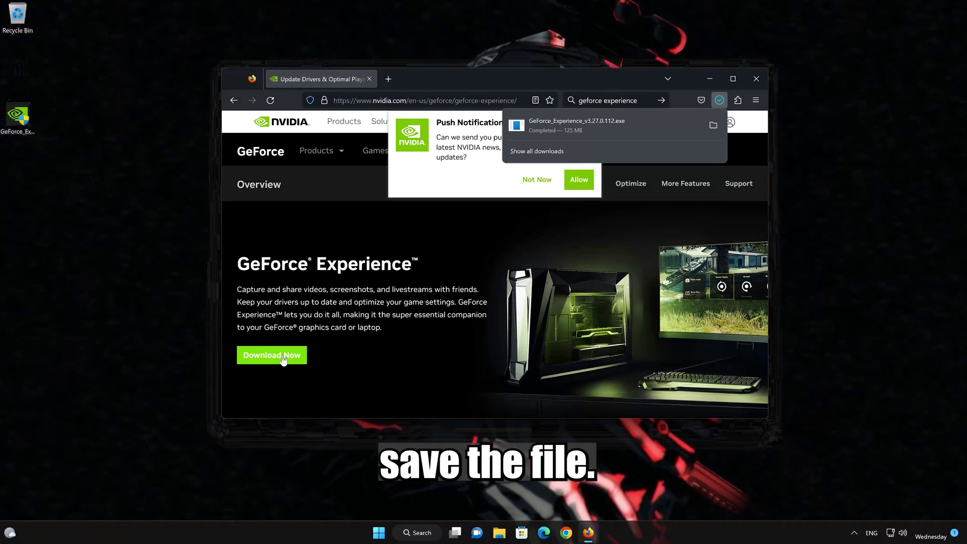
Close the browser, run the downloaded GeForce Experience installer from the desktop, and allow it to make changes to the device.
left_click(754, 81)
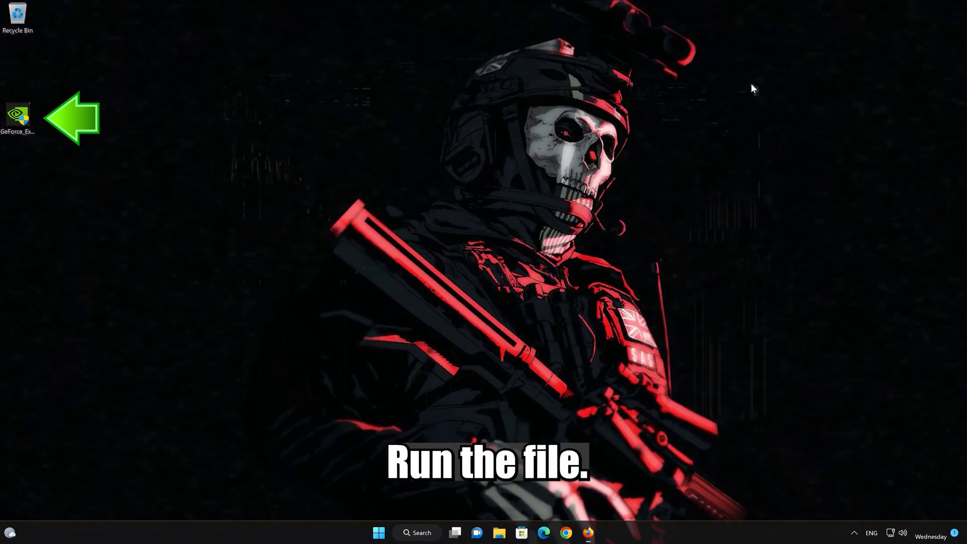
double_click(19, 128)
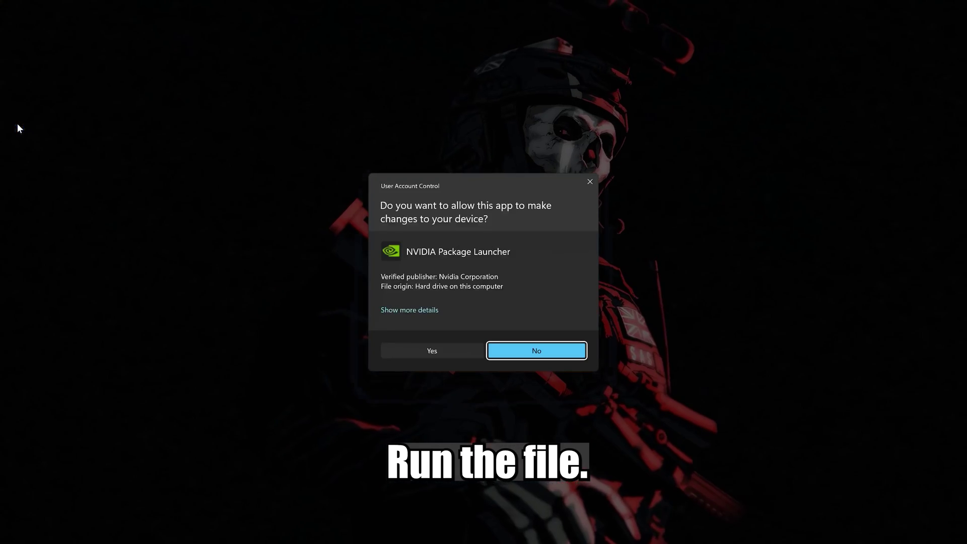
left_click(442, 347)
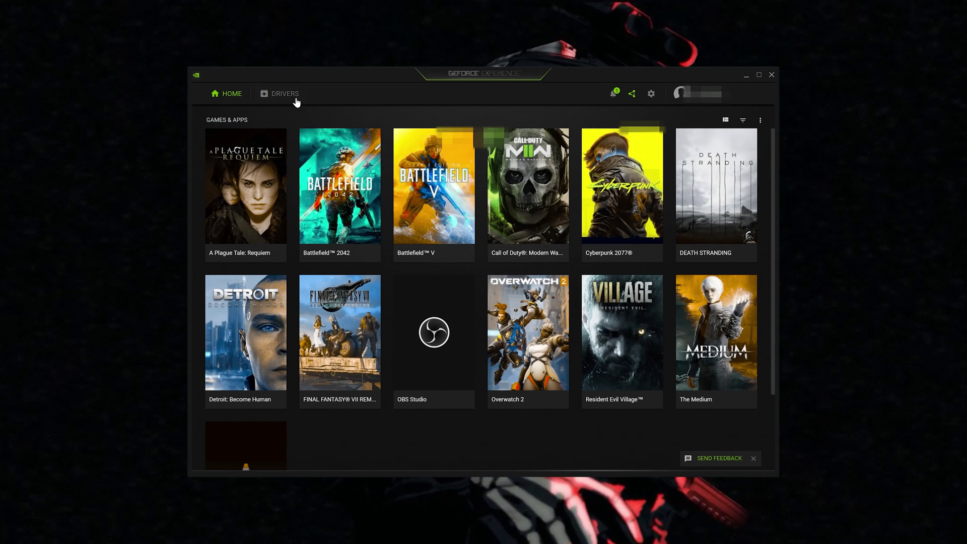
Download GeForce Game Ready Driver 526.98, install it with Express Installation, and close GeForce Experience.
left_click(291, 96)
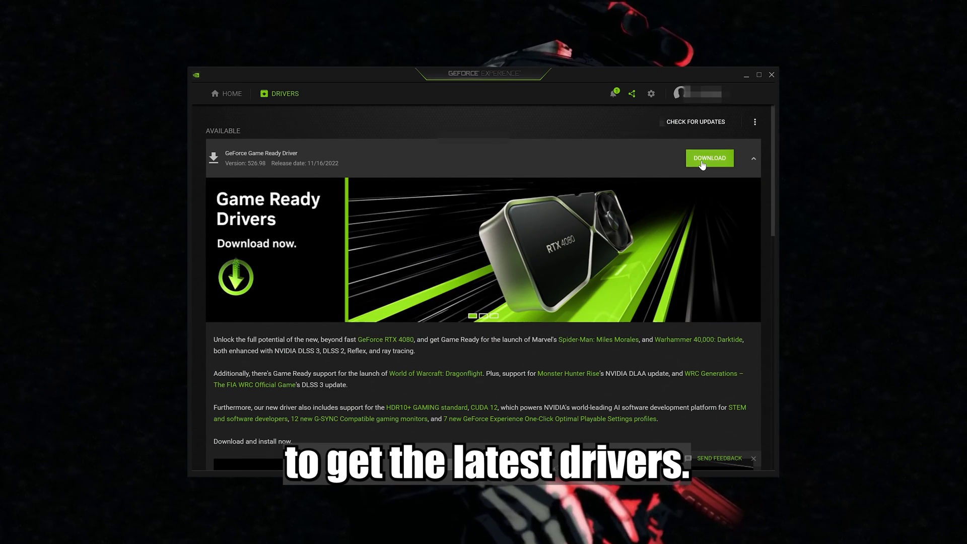
left_click(702, 163)
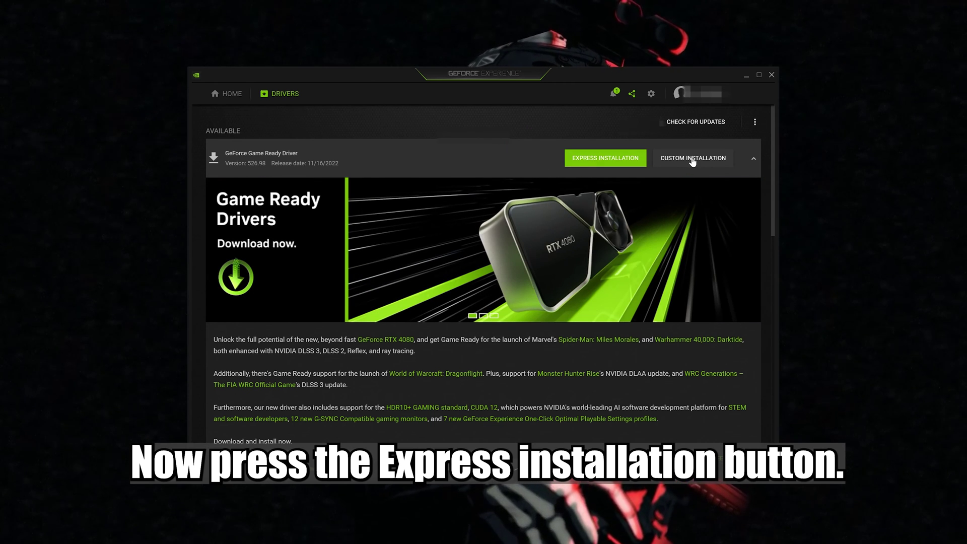
left_click(618, 161)
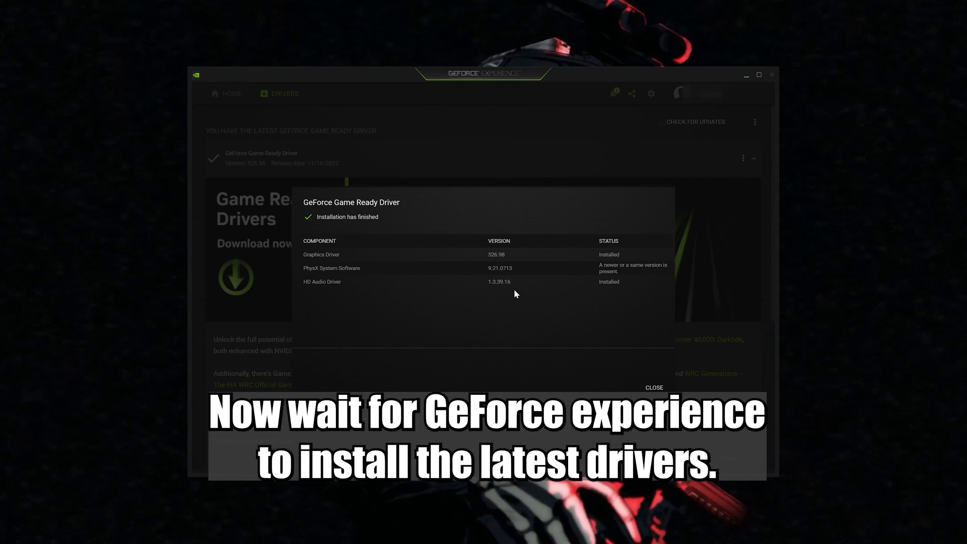
left_click(649, 387)
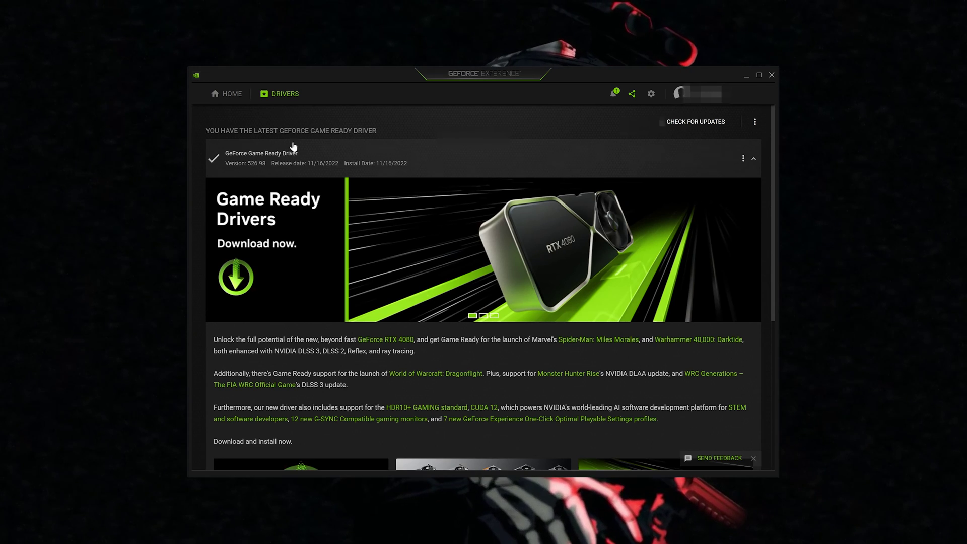
left_click(239, 96)
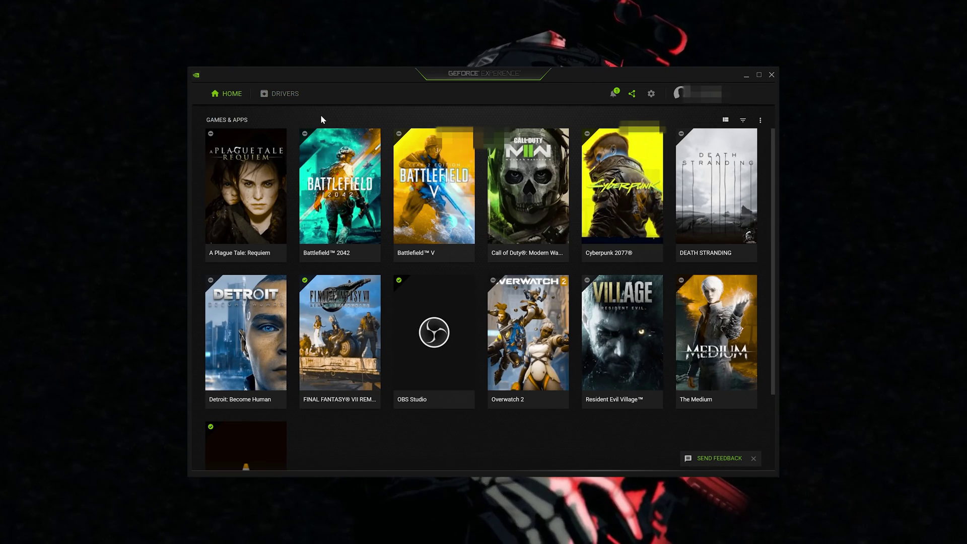
left_click(770, 76)
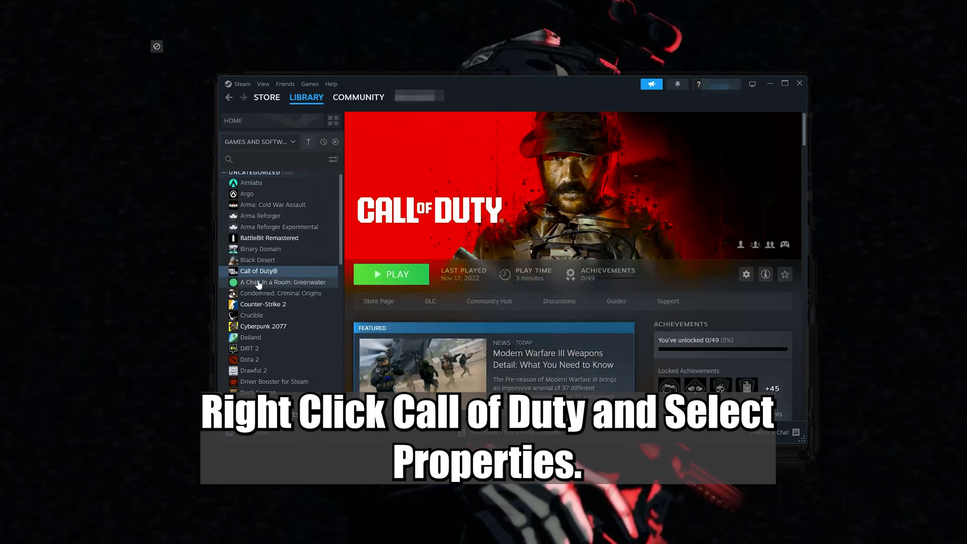
Open the installation folder of Call of Duty from its installed files properties in the Steam library.
right_click(276, 274)
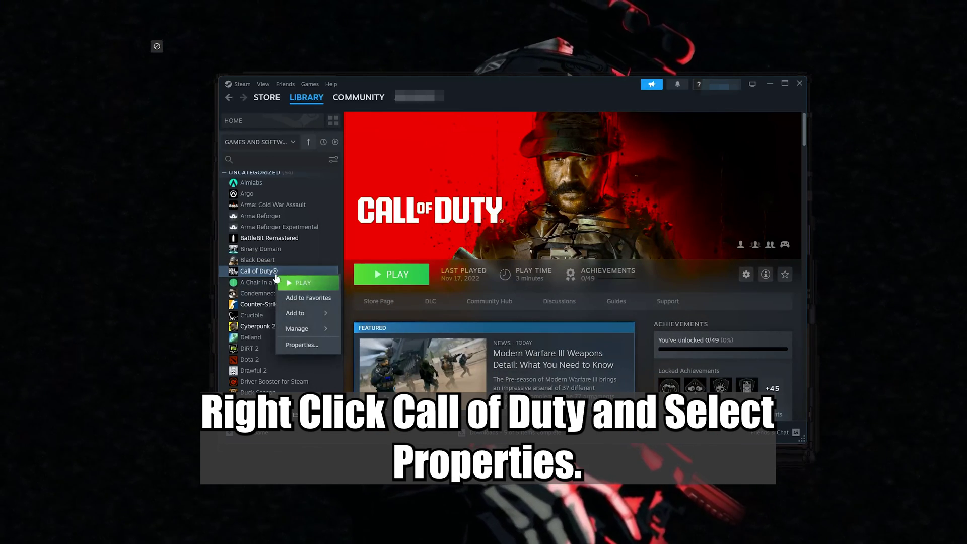
left_click(305, 349)
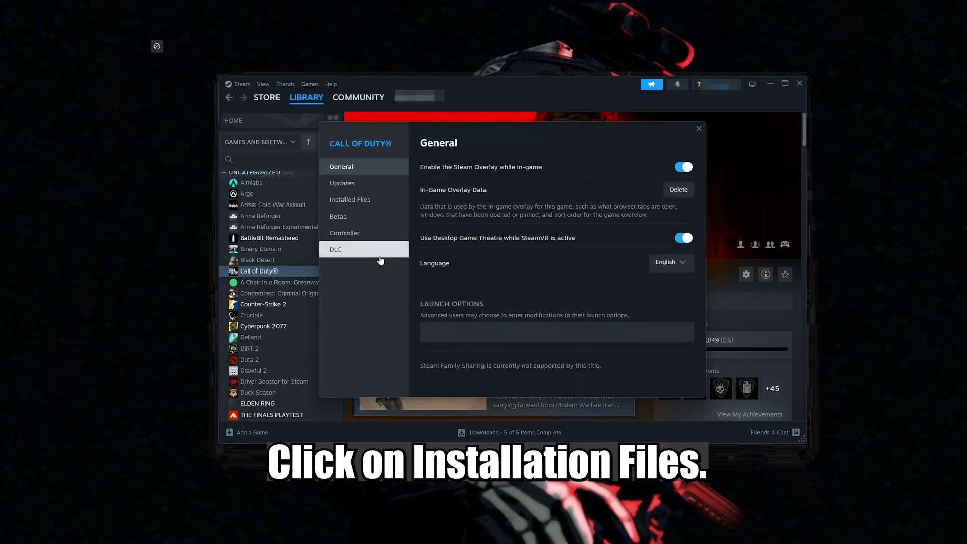
left_click(374, 202)
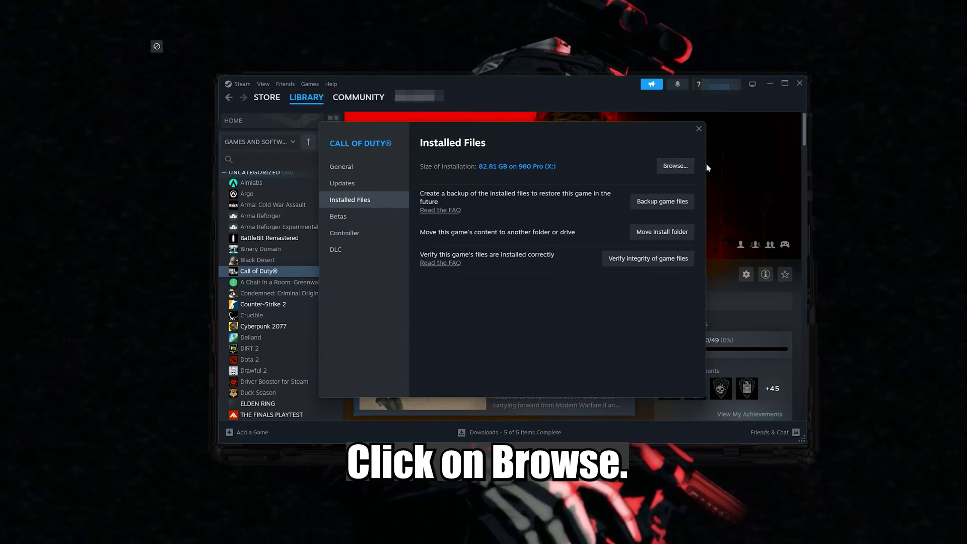
left_click(675, 166)
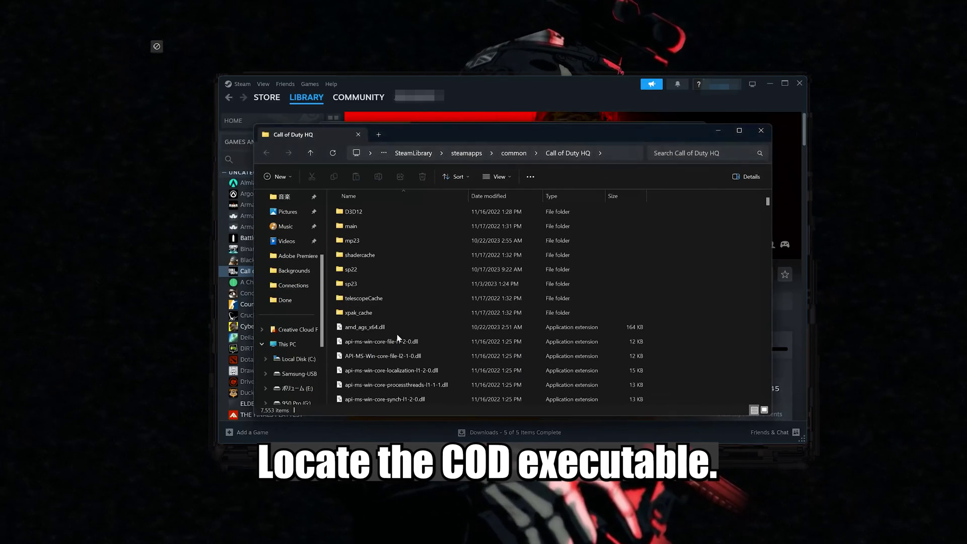
Locate the cod application in the Call of Duty HQ folder and open its file properties.
scroll(398, 340, "down", 10)
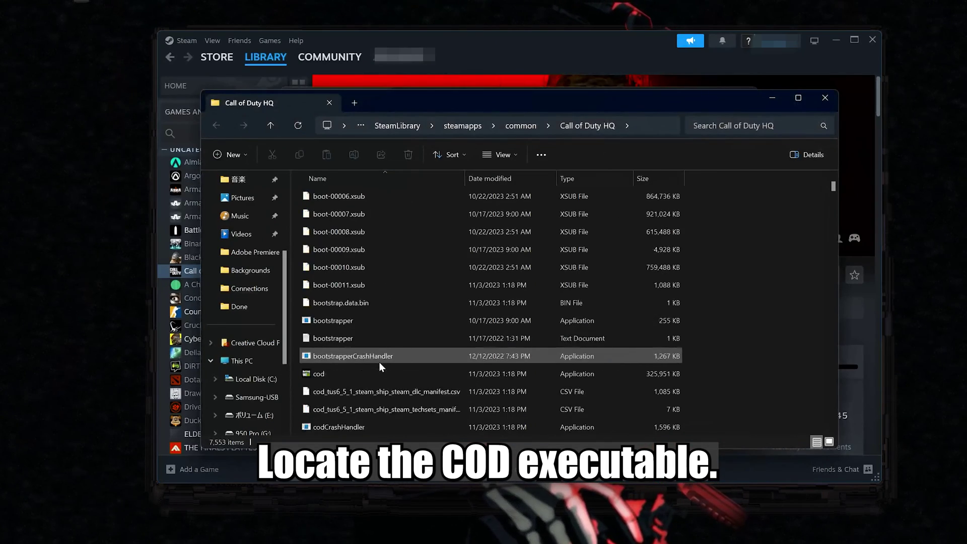
scroll(379, 362, "down", 1)
left_click(319, 322)
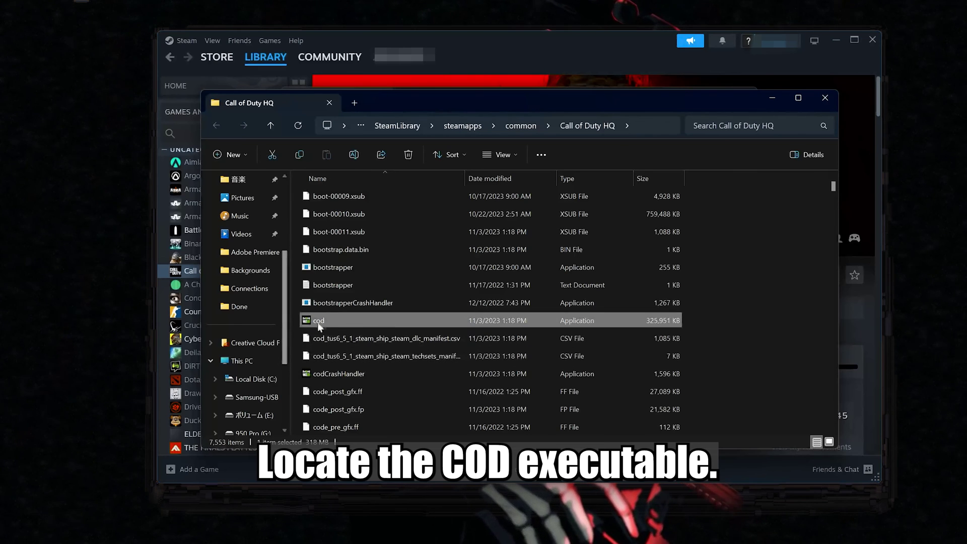
scroll(413, 312, "down", 1)
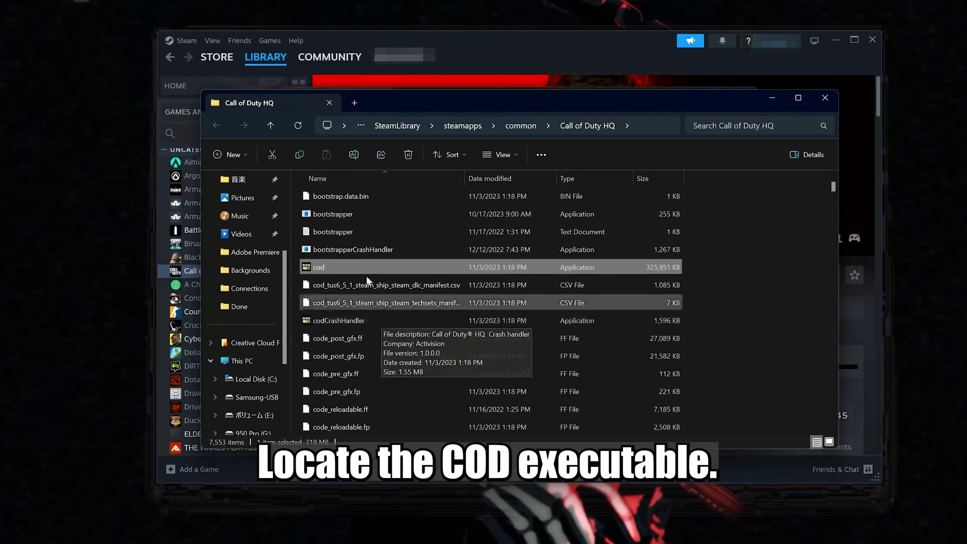
right_click(356, 263)
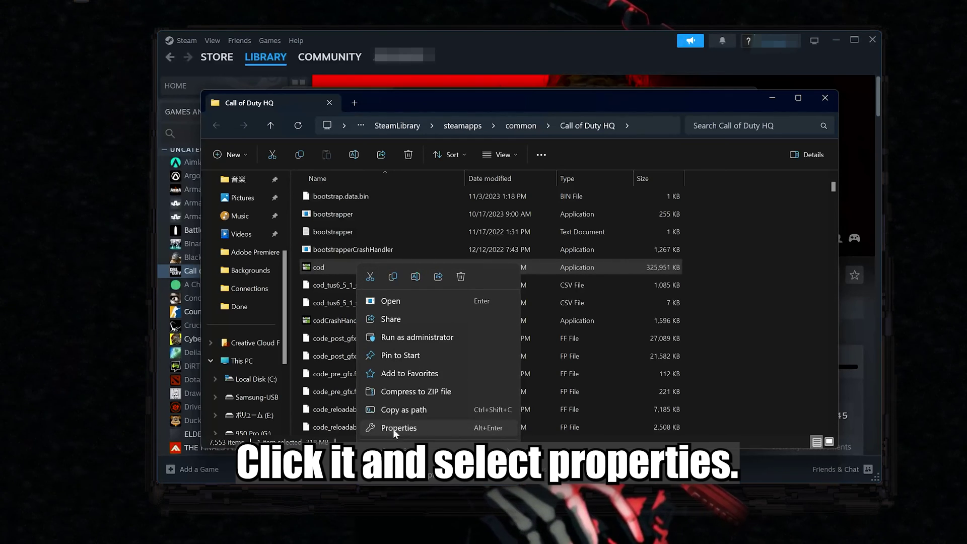
left_click(411, 428)
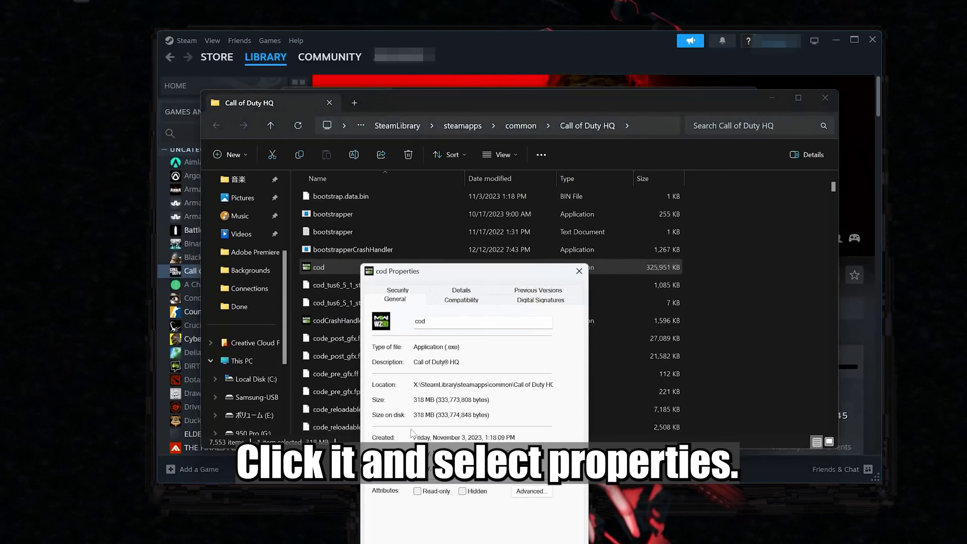
Set the cod application to run in compatibility mode for Windows 8, apply the change, and return to the Steam library.
left_click_drag(464, 272, 463, 123)
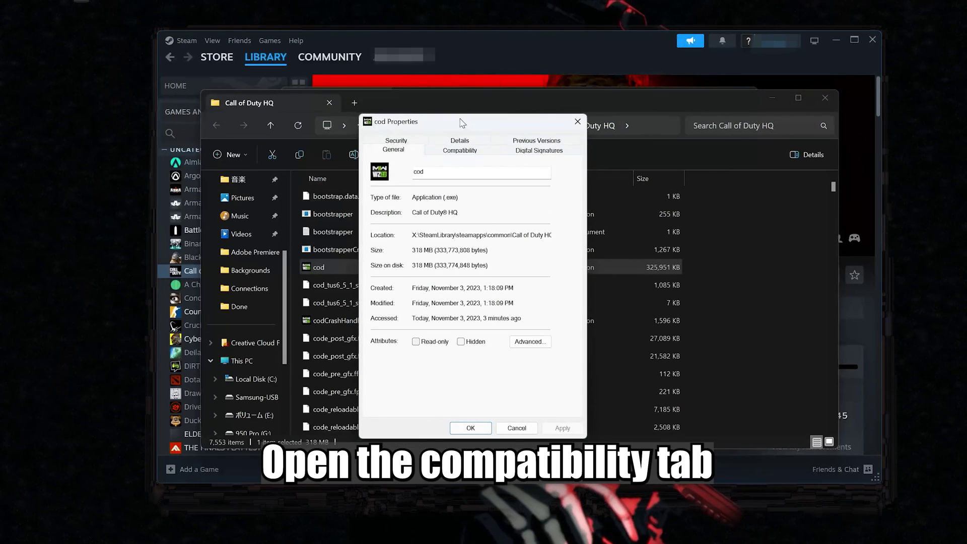
left_click(459, 153)
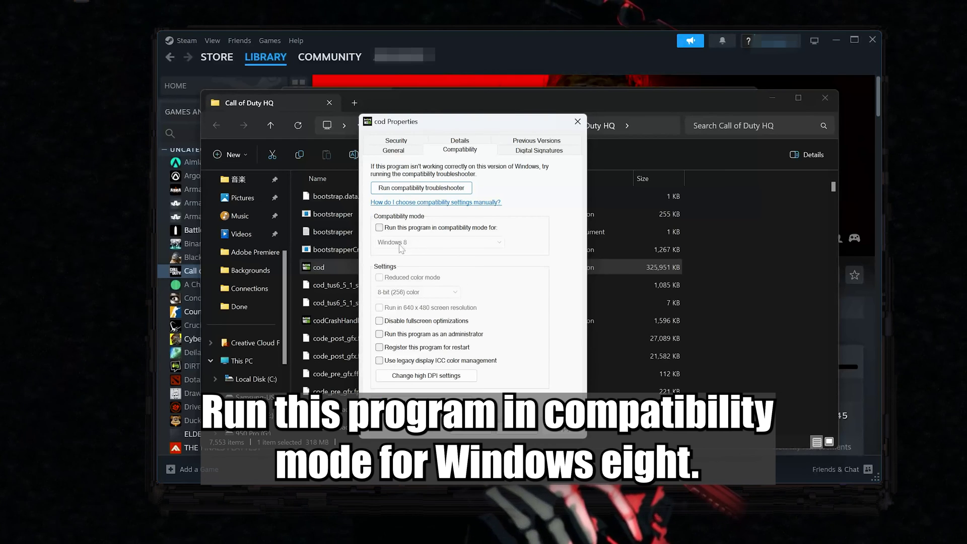
left_click(379, 228)
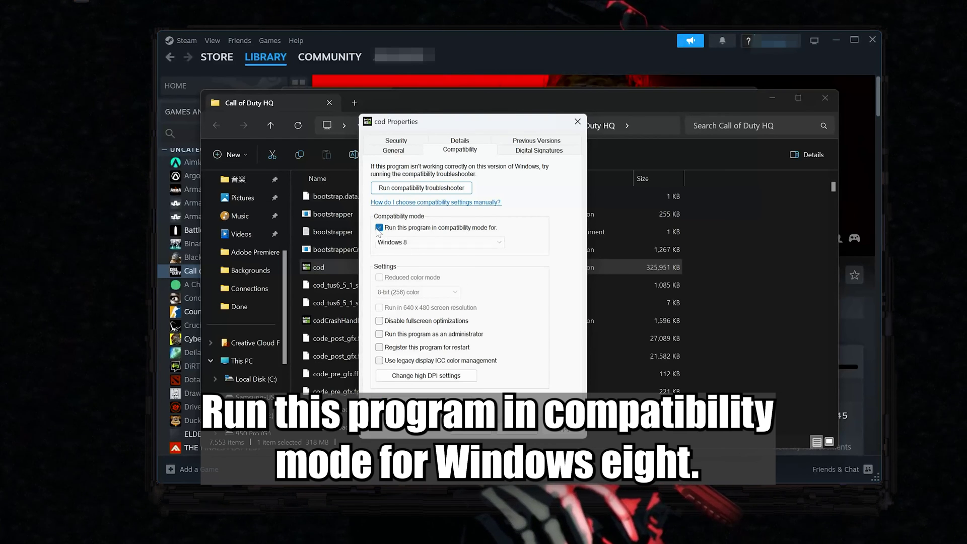
left_click(574, 429)
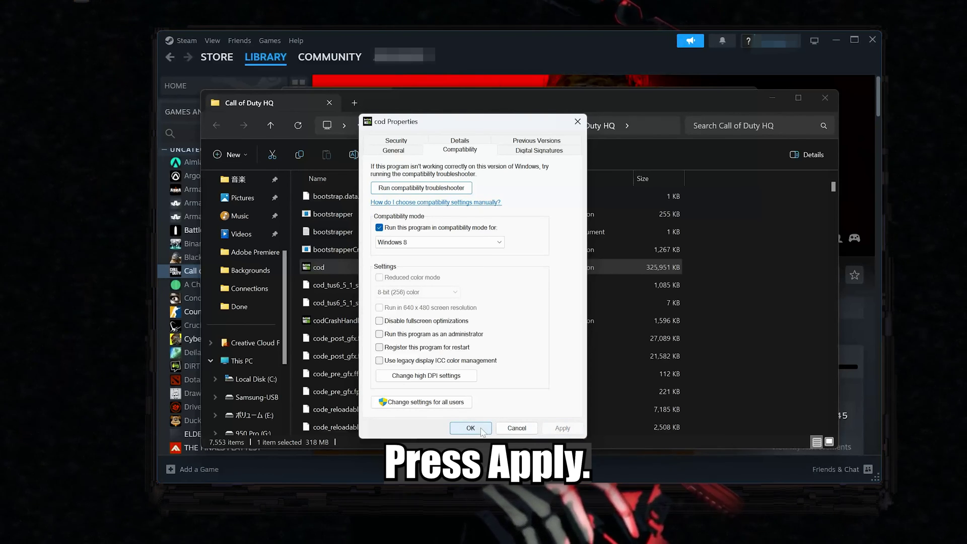
left_click(471, 428)
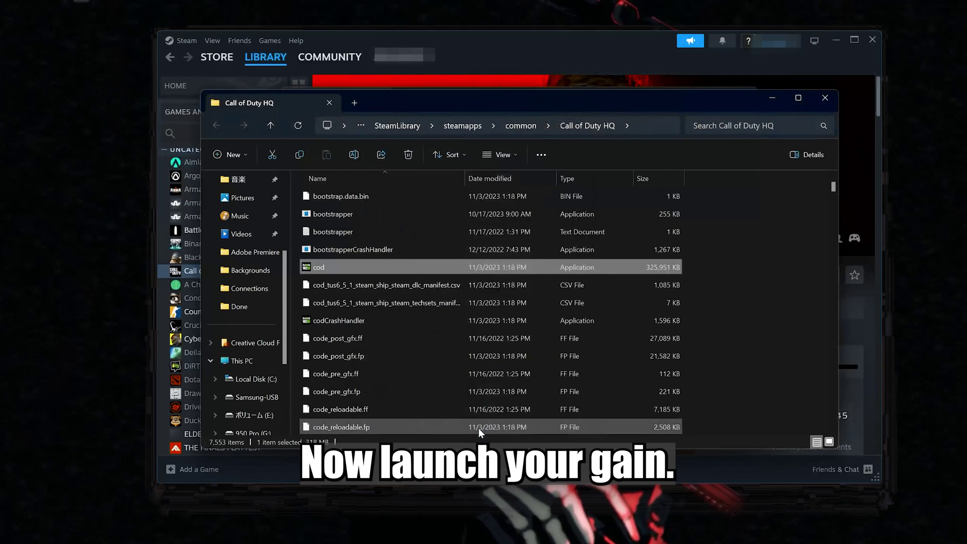
left_click(476, 48)
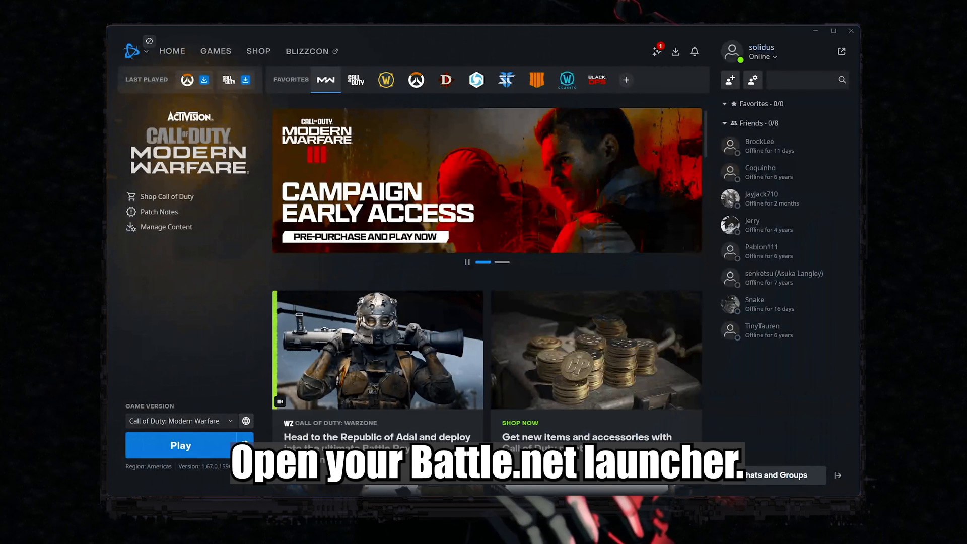
In the Battle.net launcher, show Call of Duty: Modern Warfare in Explorer and open its Call of Duty Modern Warfare folder.
left_click(245, 446)
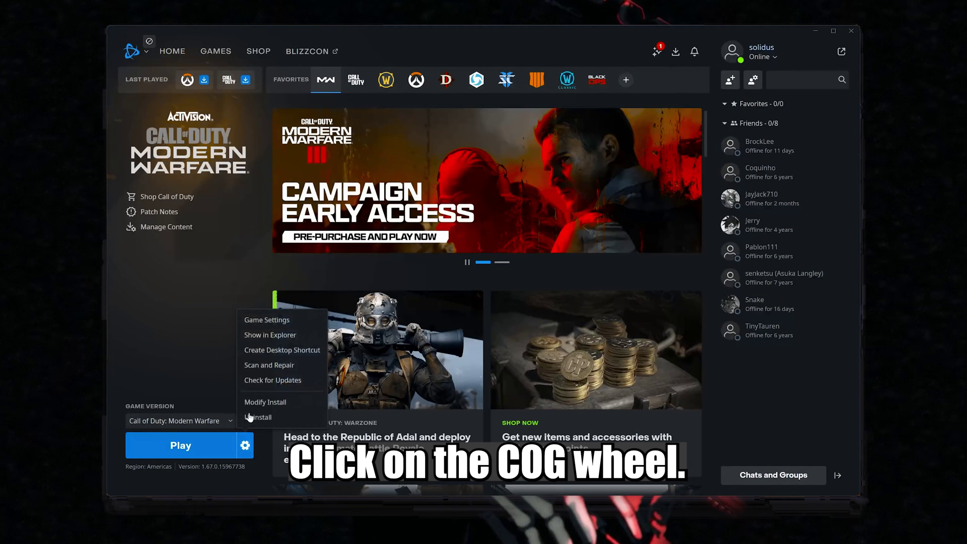
left_click(284, 336)
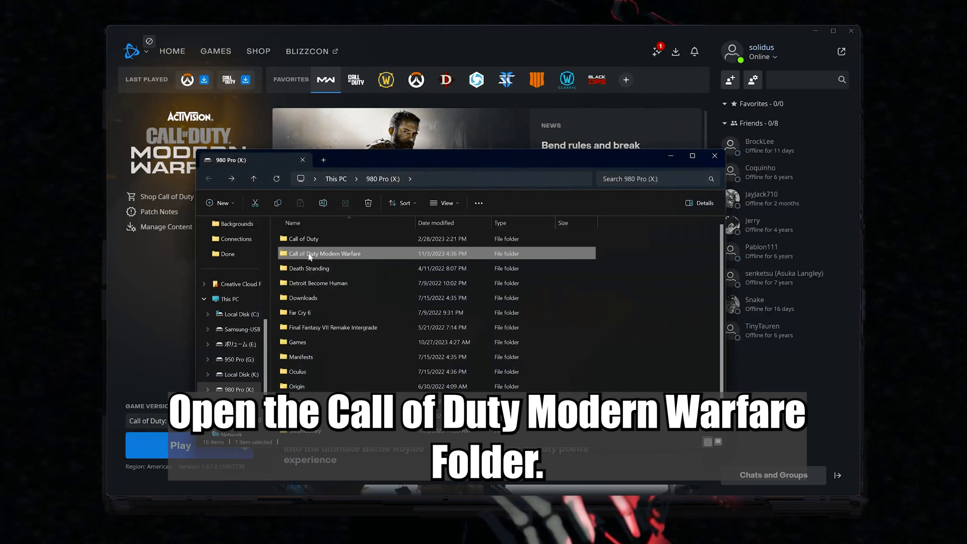
double_click(351, 255)
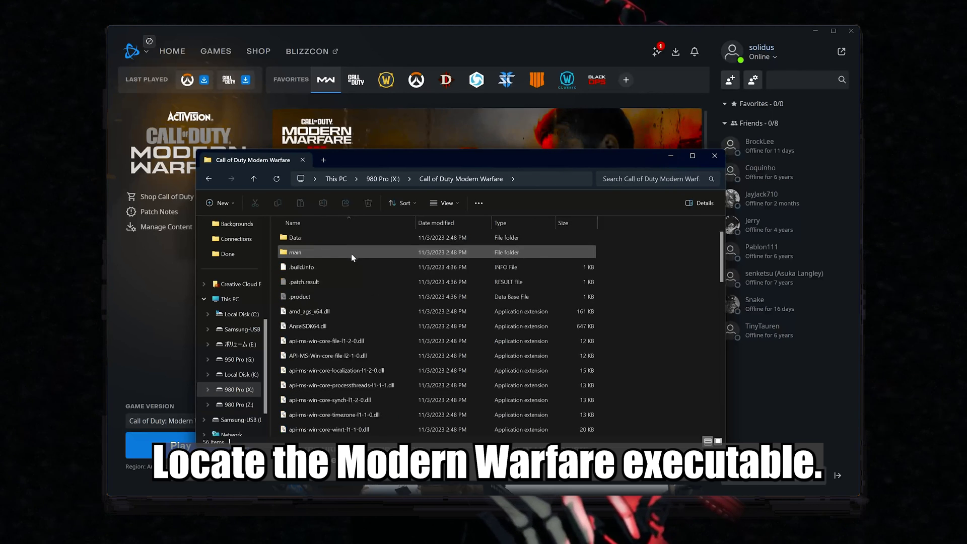
Locate the ModernWarfare application in the game folder and open its file properties.
scroll(351, 257, "down", 13)
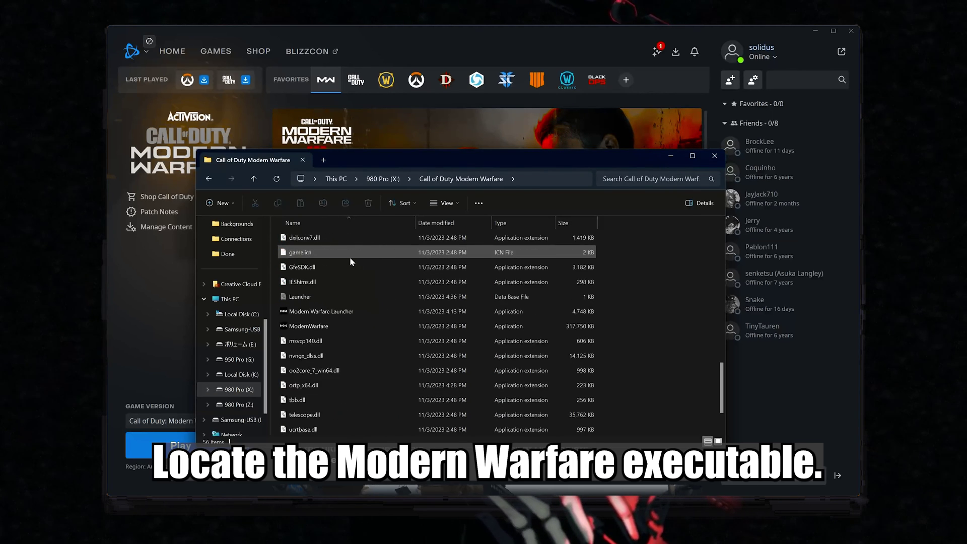
left_click(293, 328)
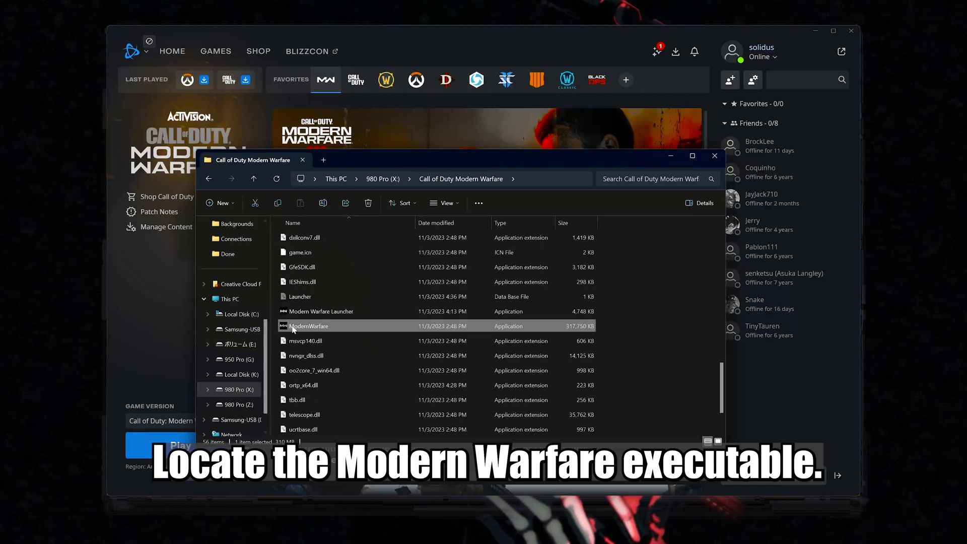
scroll(319, 333, "down", 1)
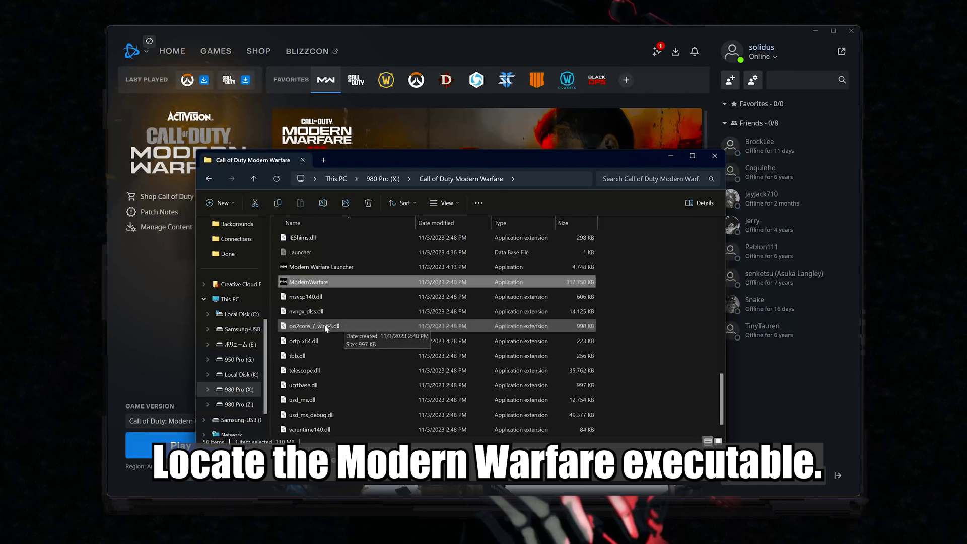
right_click(327, 288)
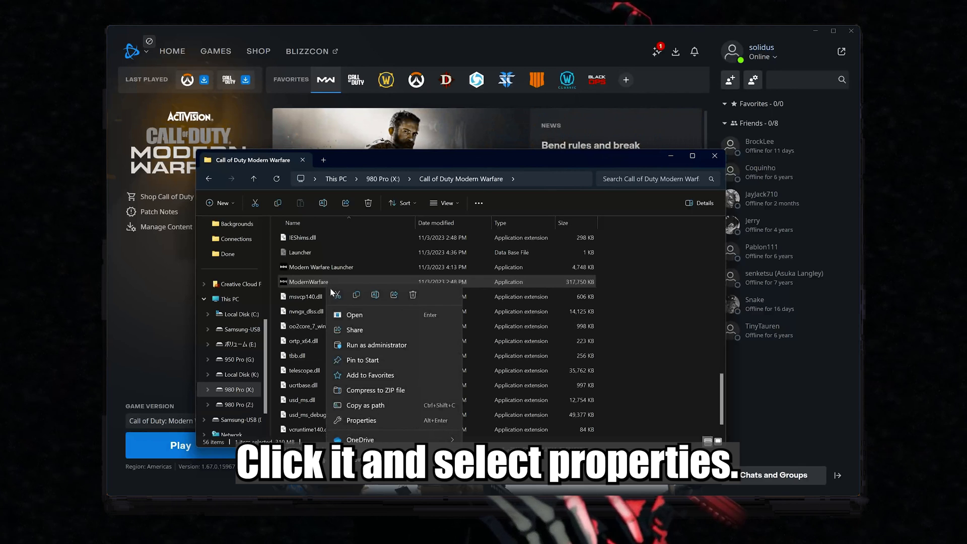
left_click(386, 419)
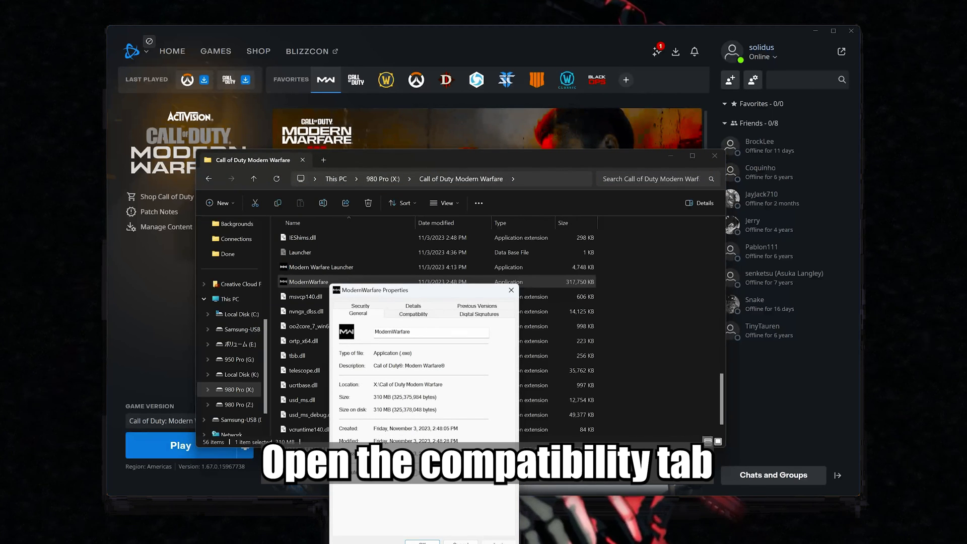
Set the ModernWarfare application to run in compatibility mode for Windows 8, confirm, and launch the game from Battle.net.
left_click_drag(429, 290, 479, 188)
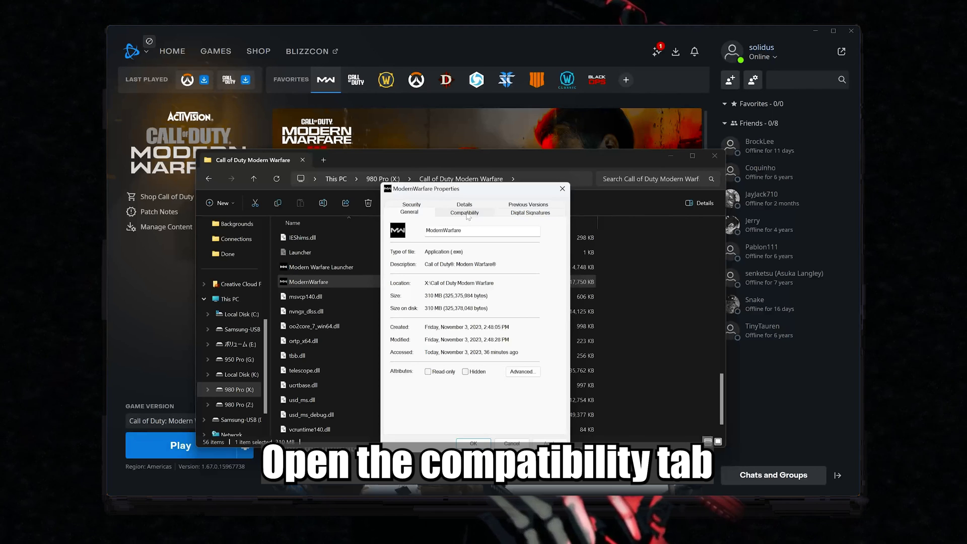
left_click(466, 213)
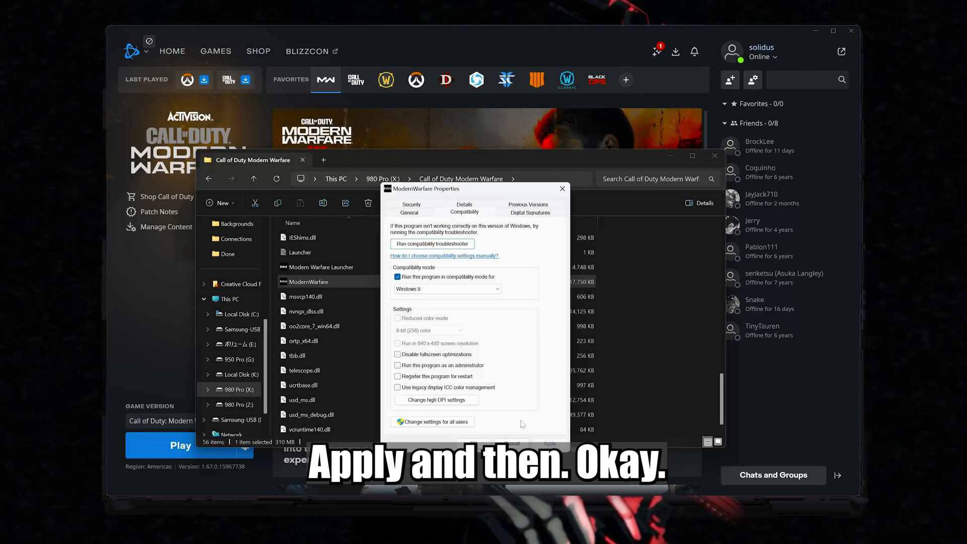
left_click(474, 442)
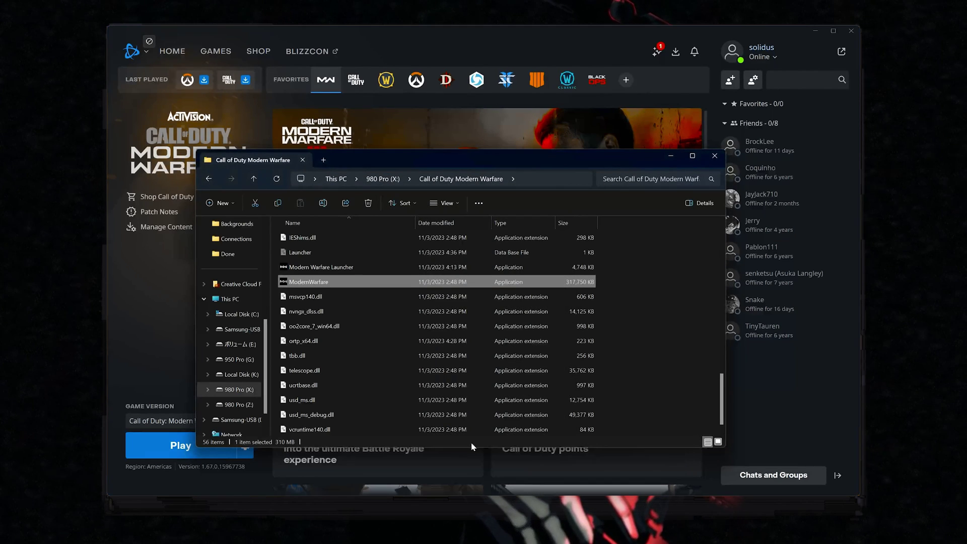
left_click(153, 312)
left_click(183, 447)
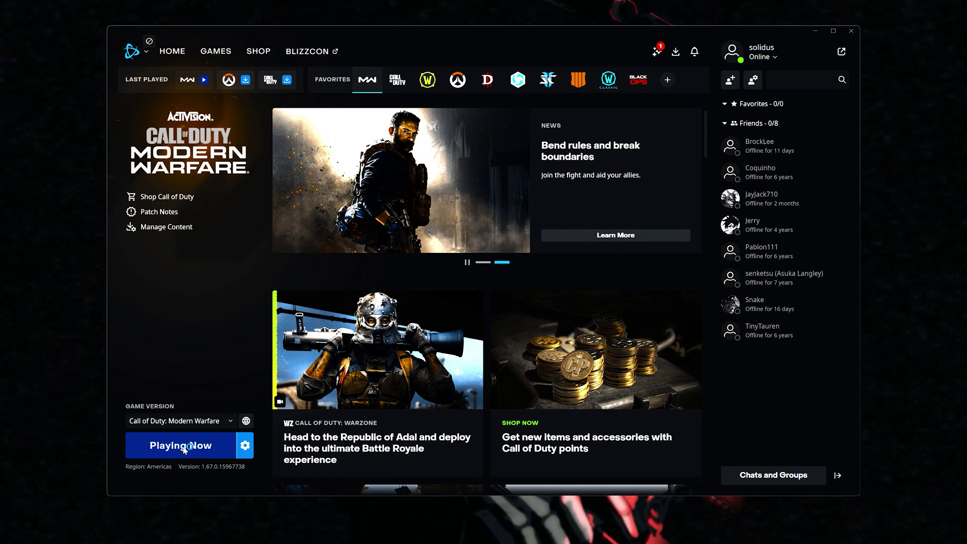